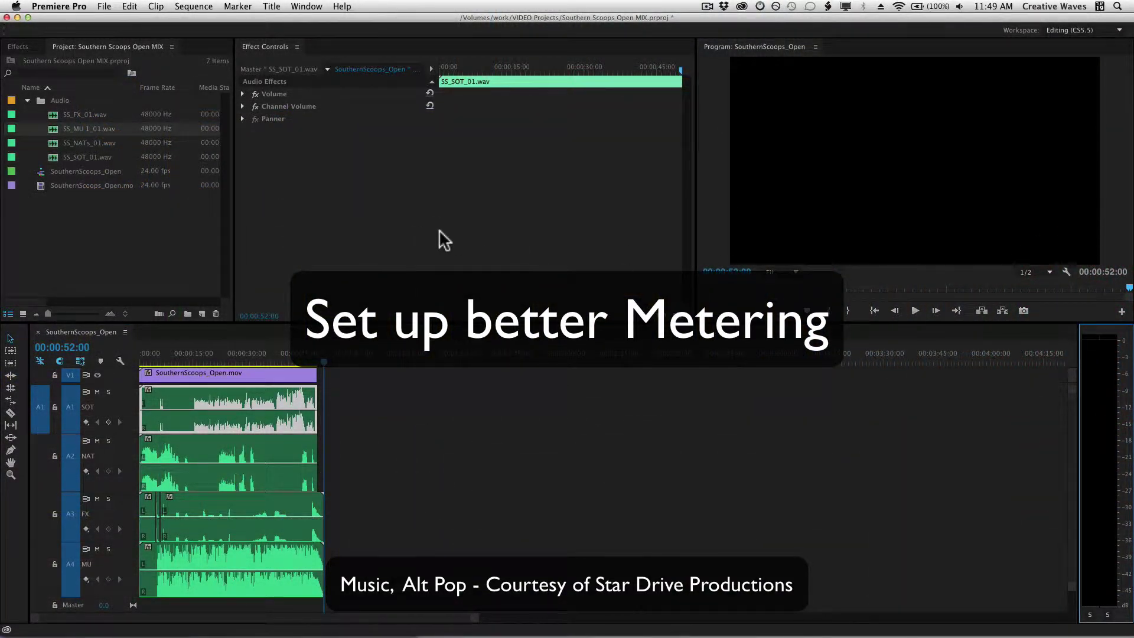
Open the Audio Track Mixer and expand its effects/sends area so each track's empty insert slots show.
left_click(307, 6)
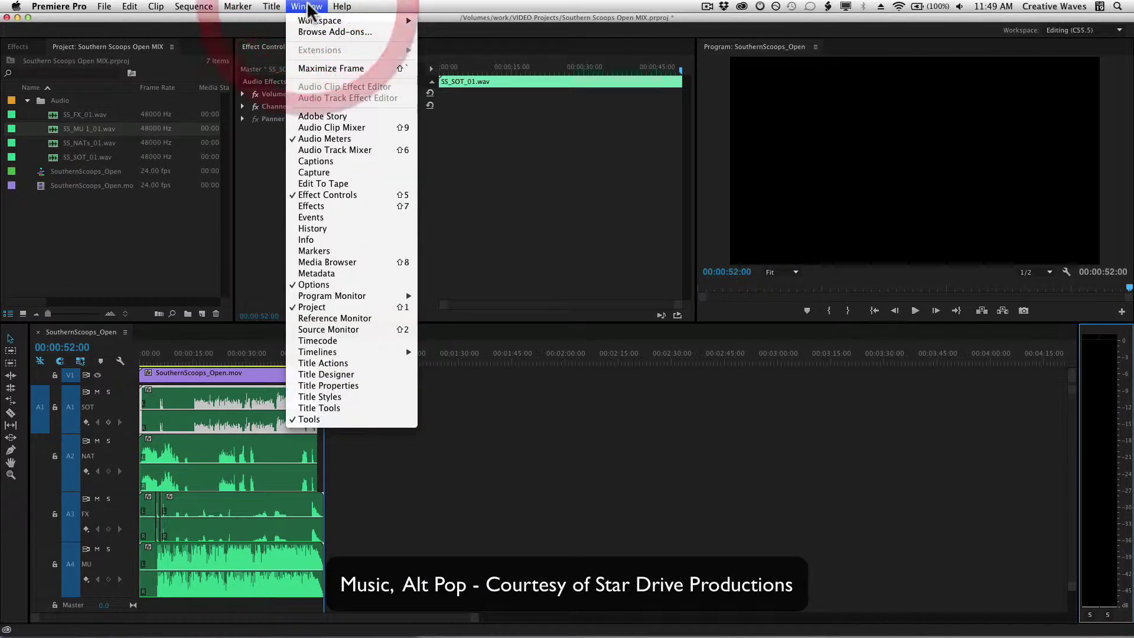
left_click(334, 150)
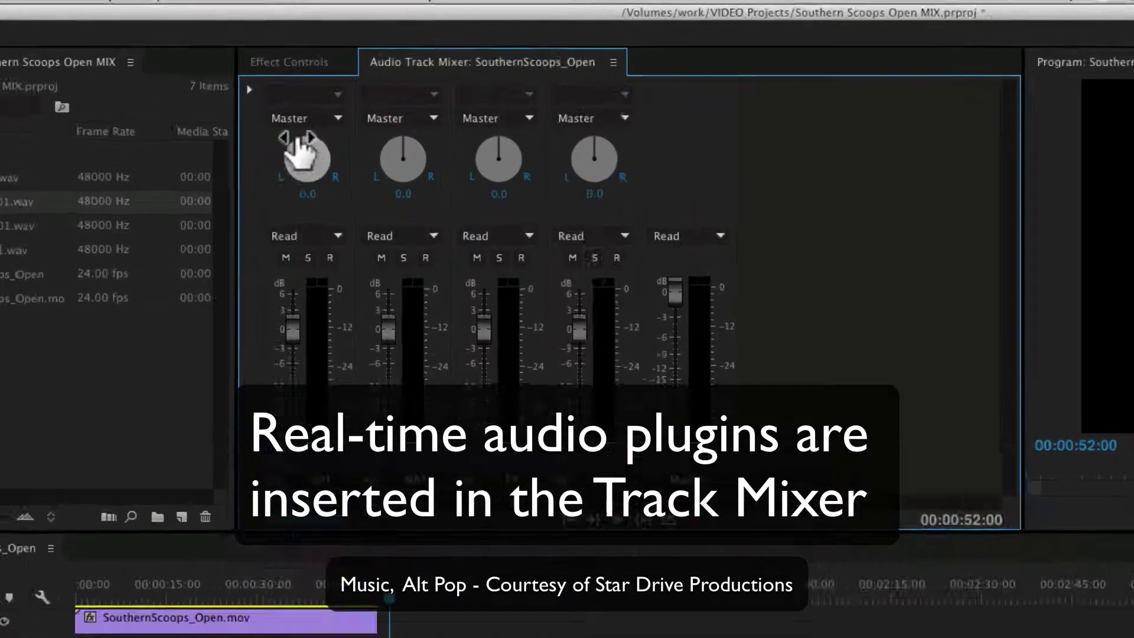
left_click(254, 101)
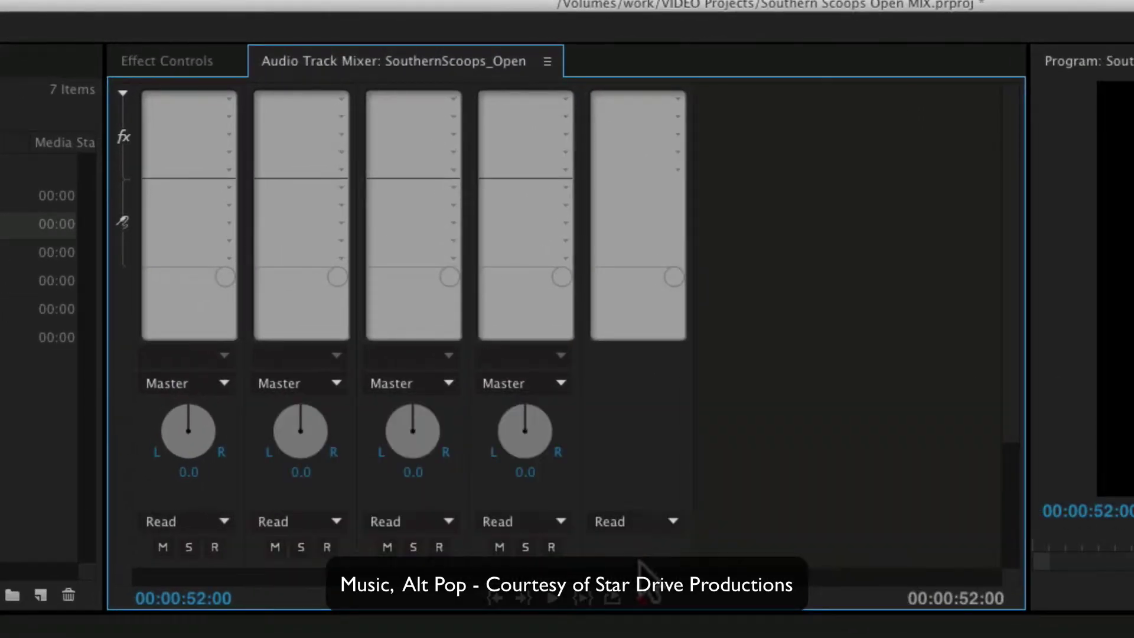
scroll(595, 282, "down", 5)
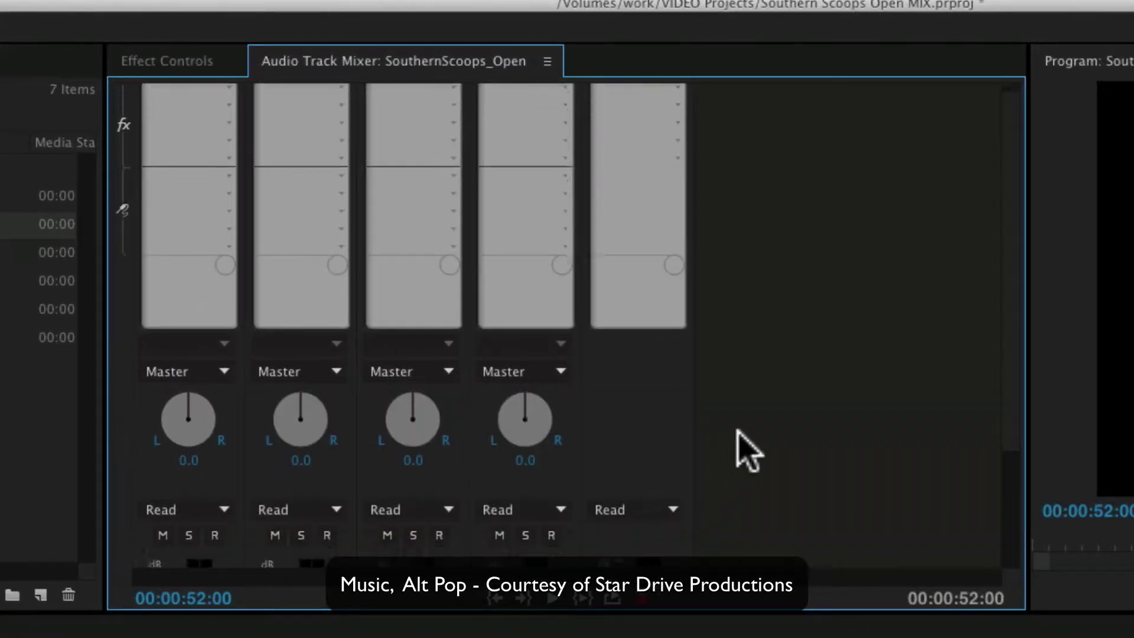
scroll(750, 449, "up", 4)
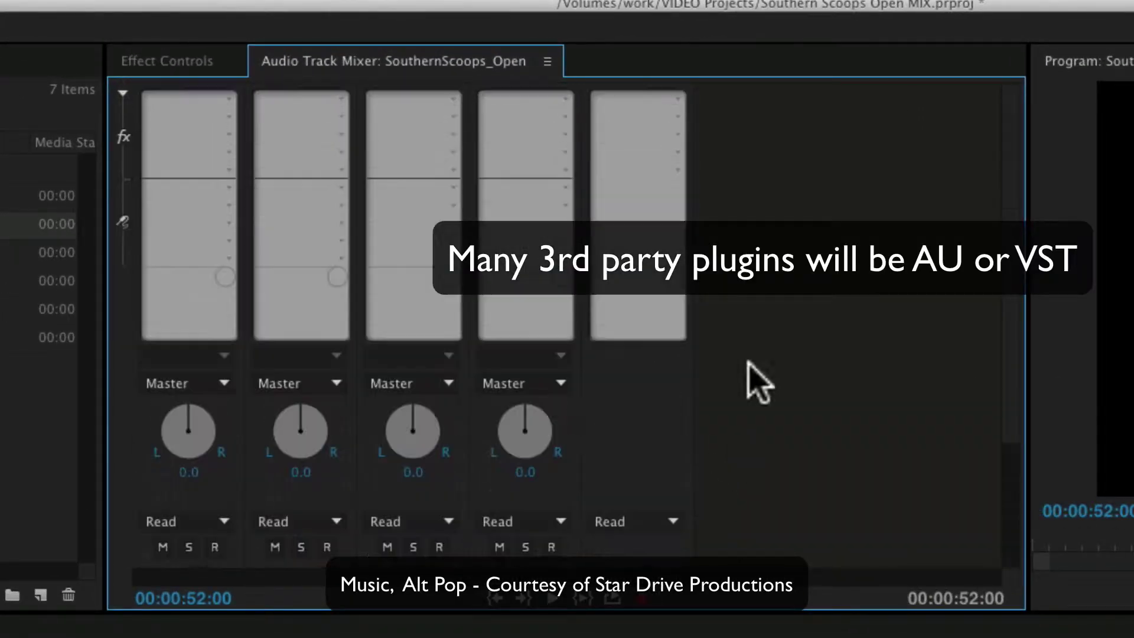
Insert the Dorrough Stereo meter on the Master track and dock its window at the right edge.
left_click(677, 169)
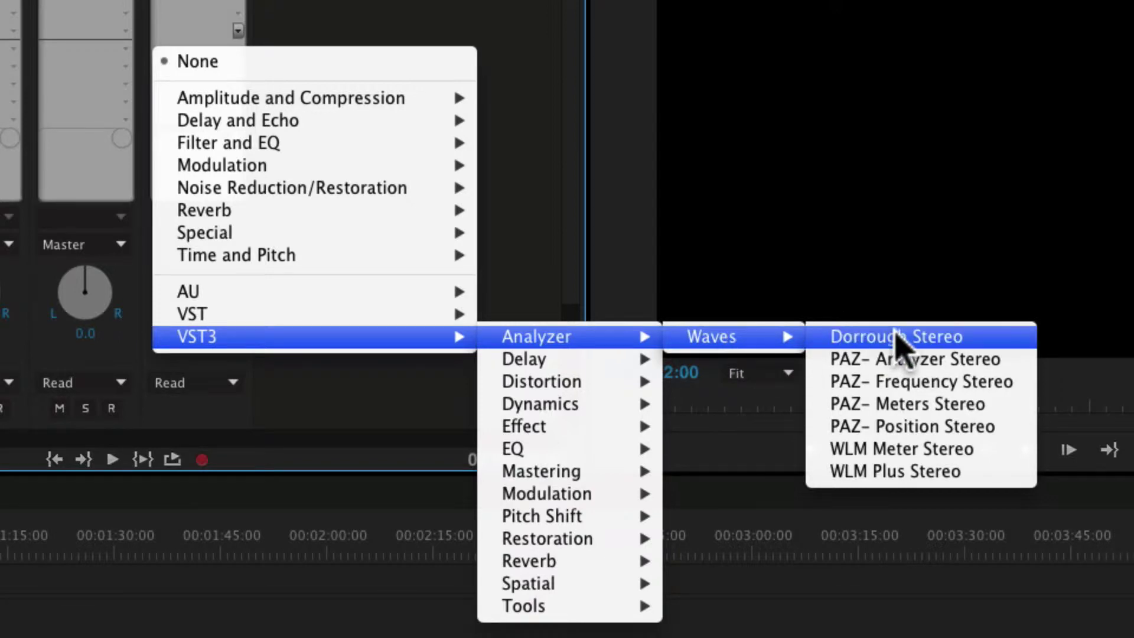
left_click(896, 335)
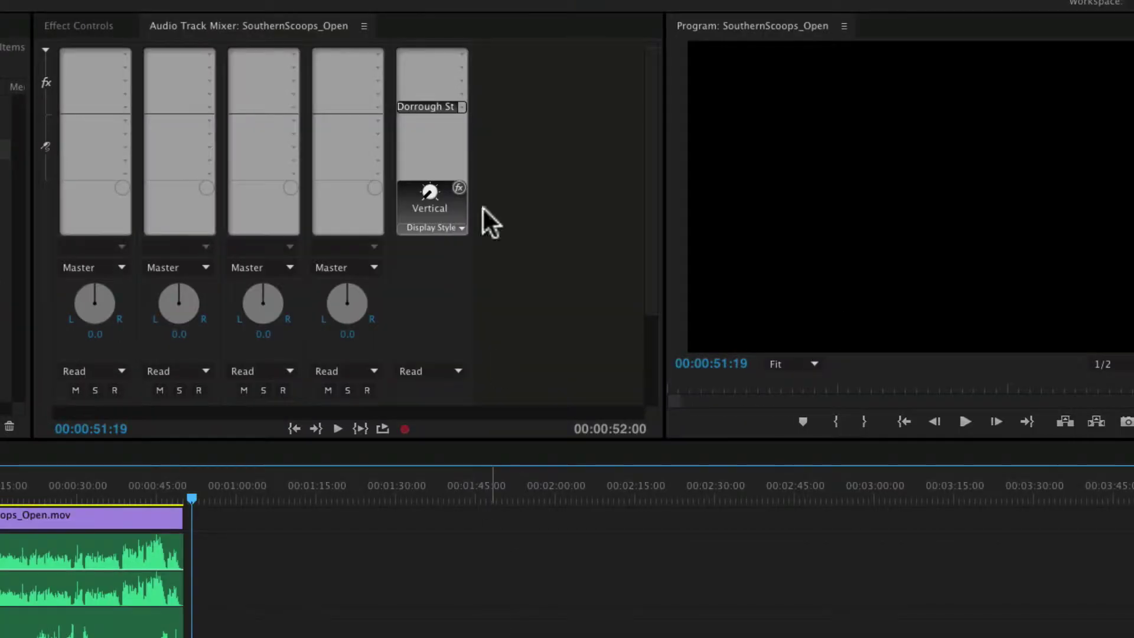
double_click(419, 103)
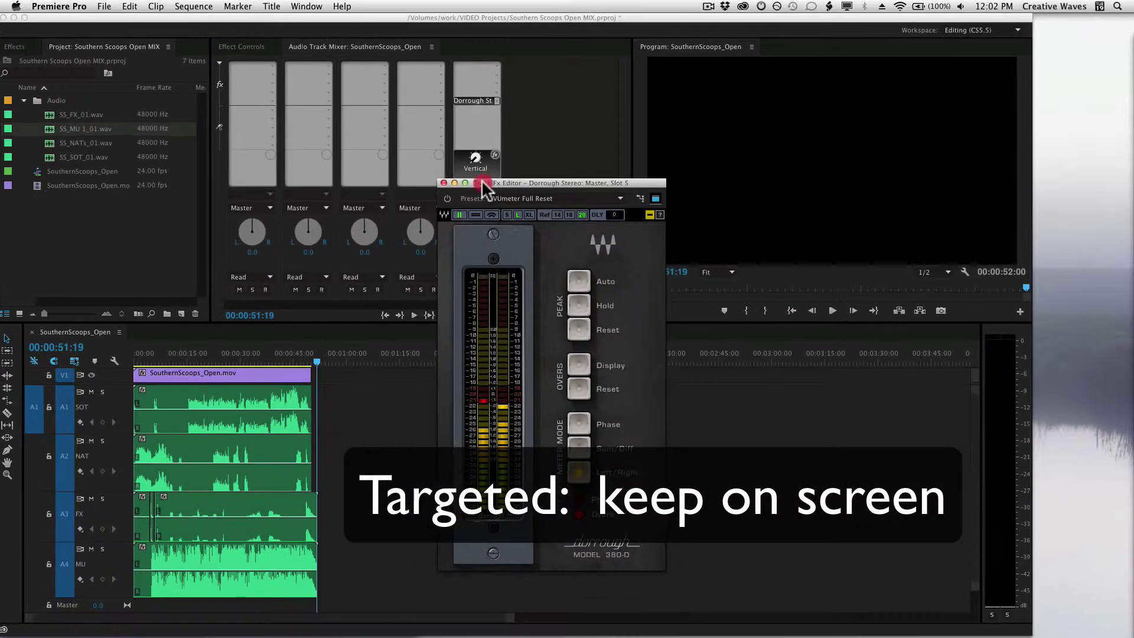
left_click_drag(449, 232, 1133, 367)
left_click_drag(1081, 270, 1079, 260)
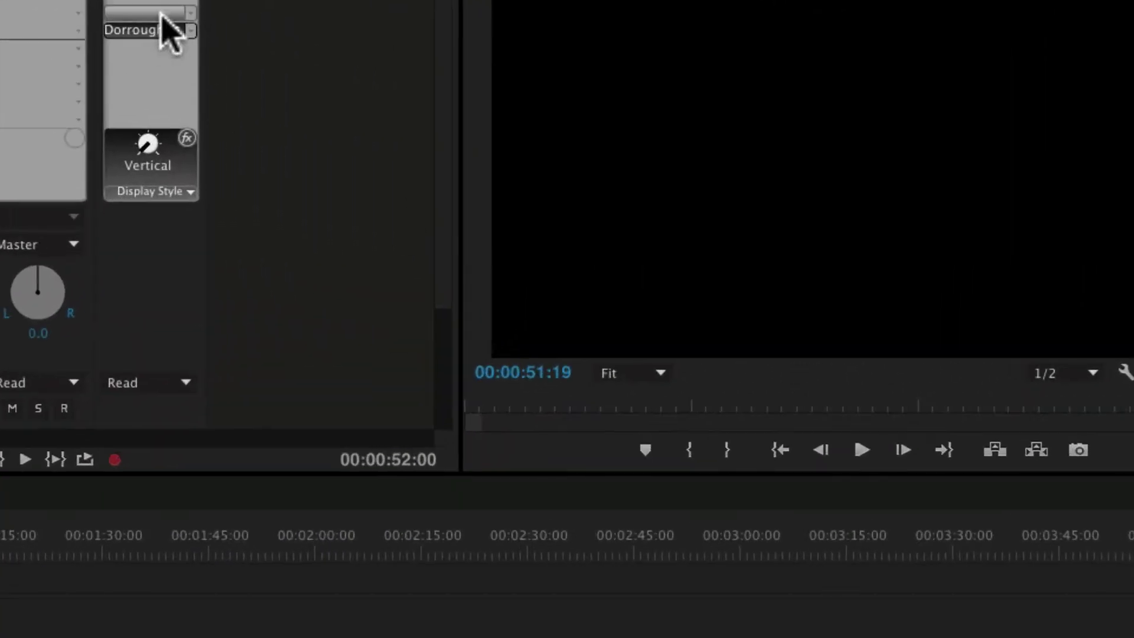
Add a Loudness Radar meter on Master and keep its editor window on screen.
left_click(189, 13)
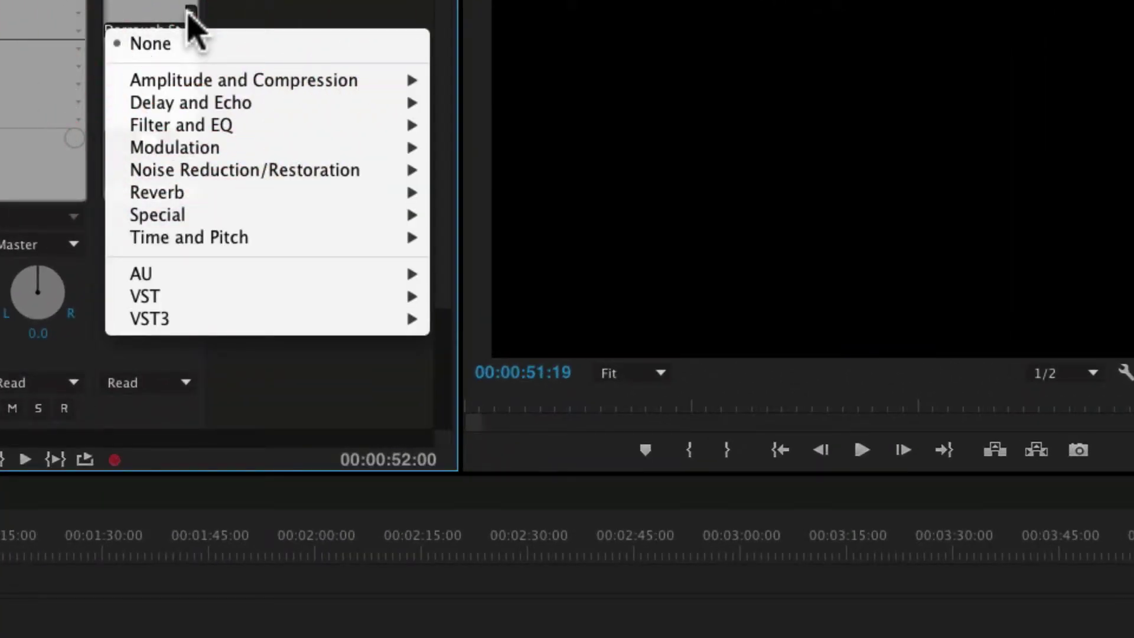
mouse_move(188, 216)
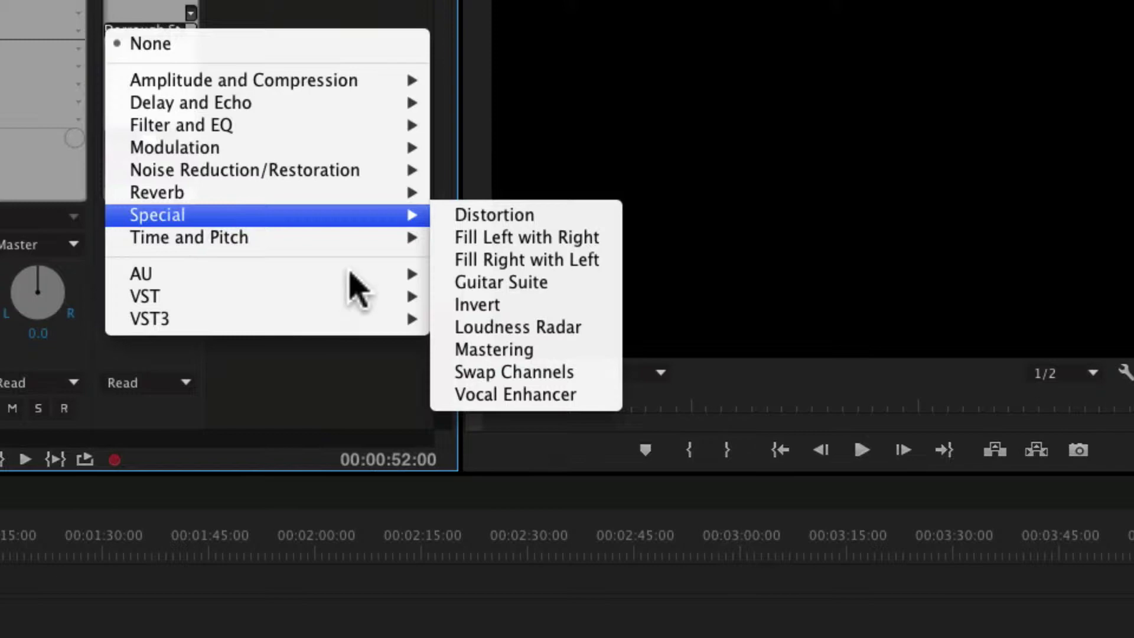
left_click(583, 327)
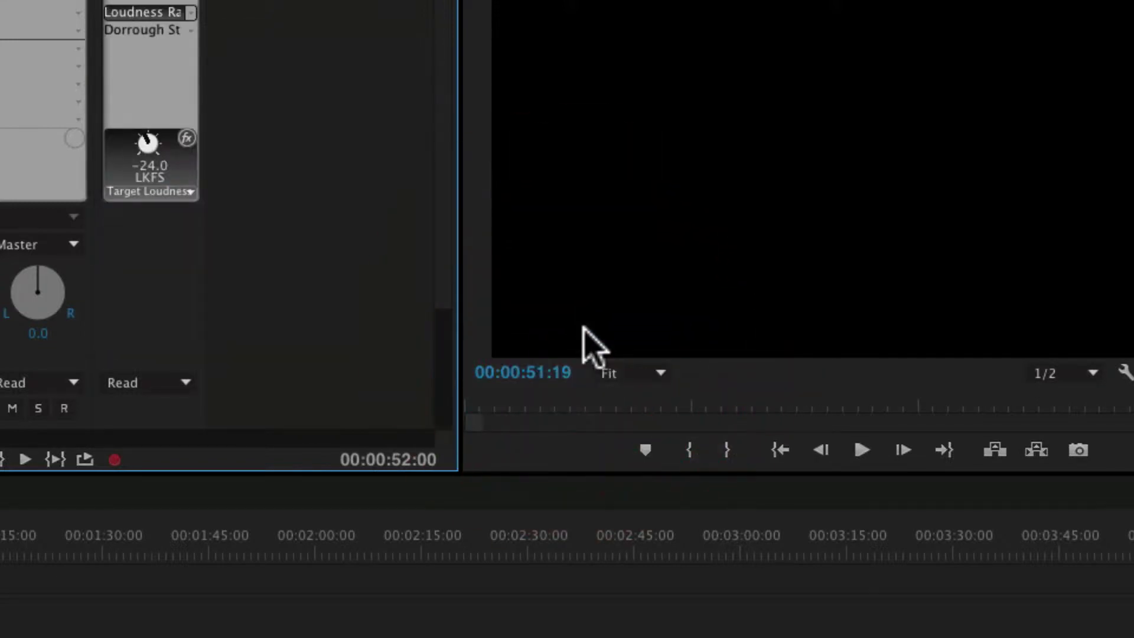
double_click(151, 12)
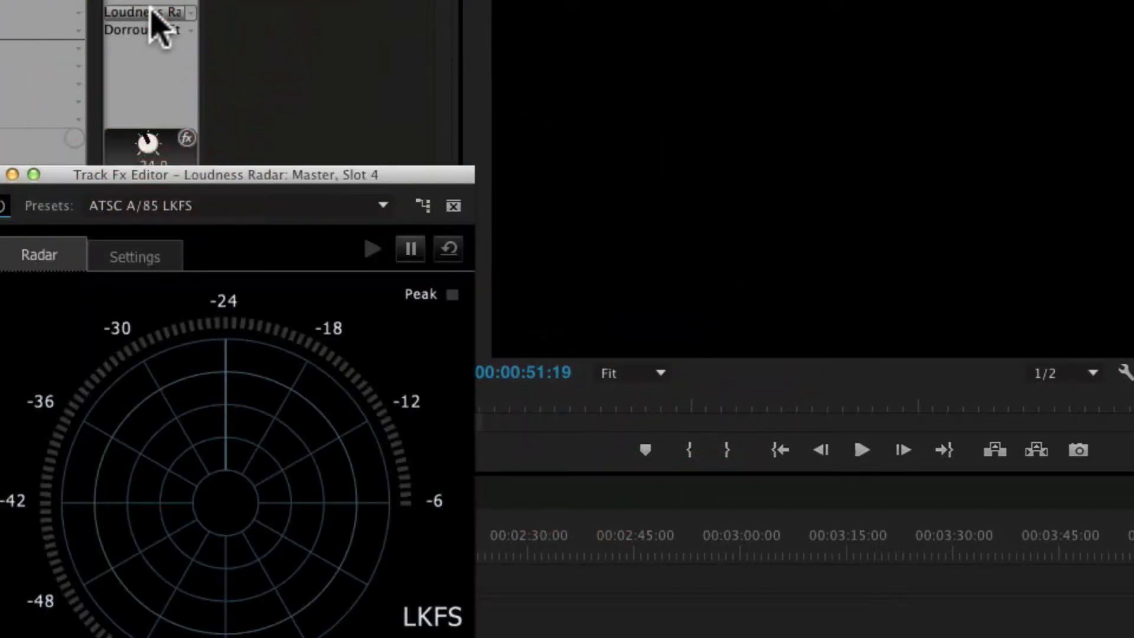
left_click(454, 205)
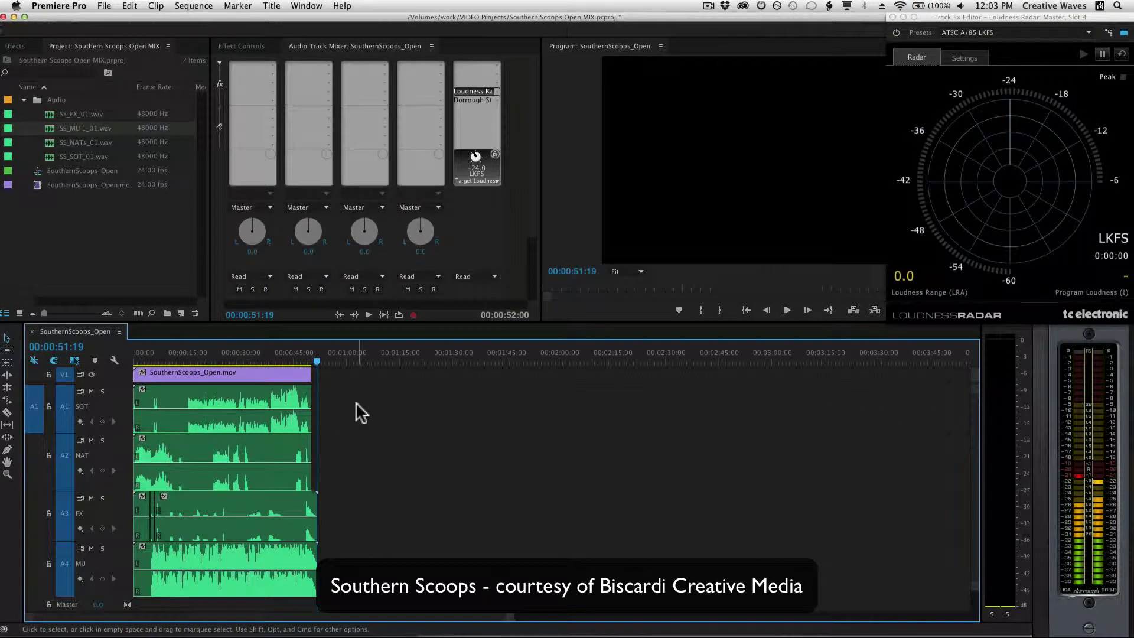
Play the sequence from the start until Loudness Radar reads -11.5 LKFS with a 7.7 loudness range.
key("Home")
key("space")
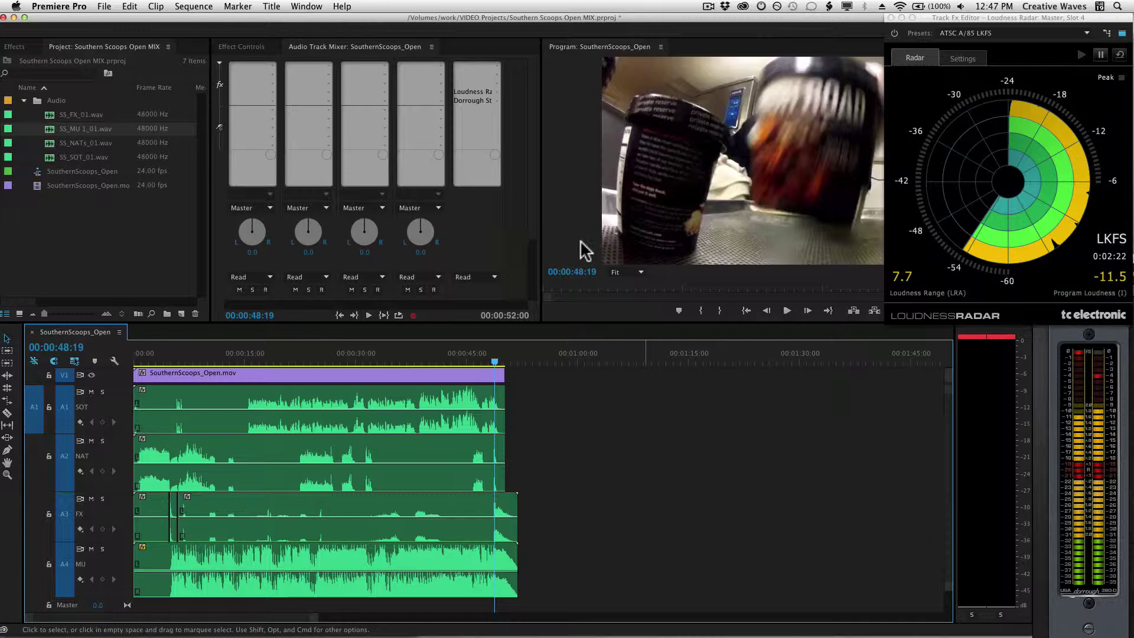
Insert the Waves WLM Meter Stereo on Master and place it beside the Loudness Radar.
left_click(497, 83)
mouse_move(508, 236)
mouse_move(665, 234)
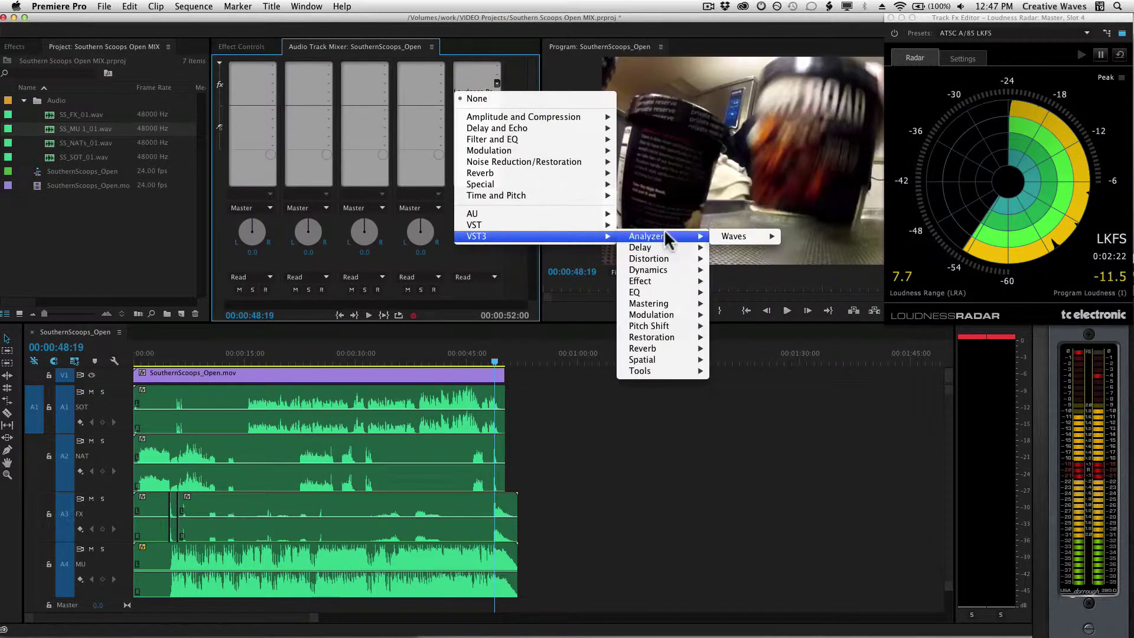
mouse_move(743, 236)
left_click(814, 291)
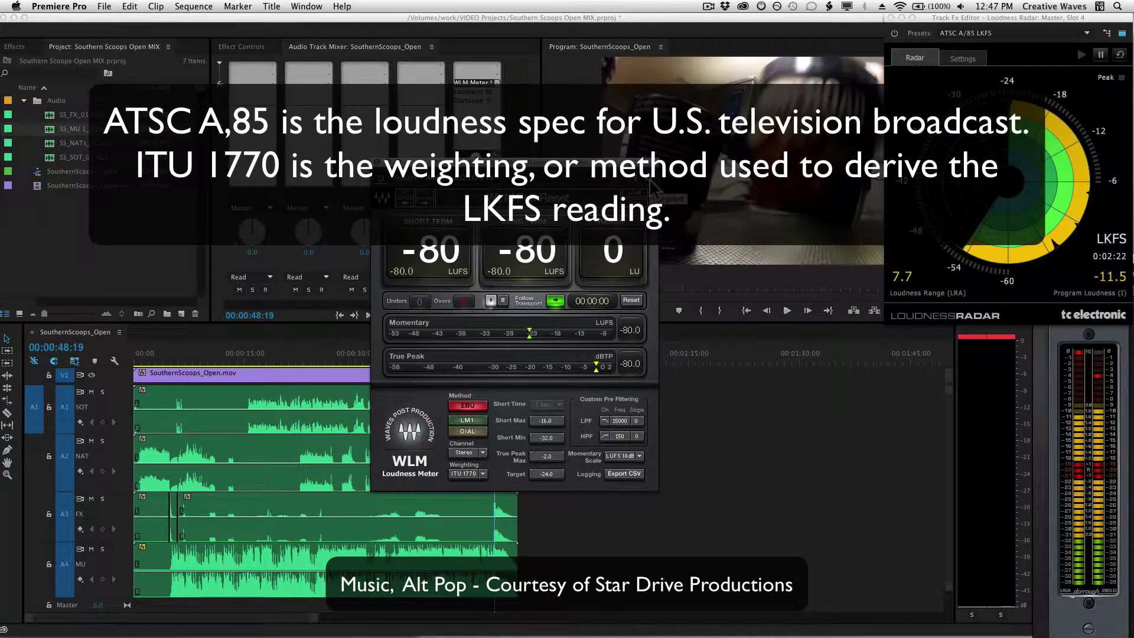
left_click_drag(471, 211, 777, 352)
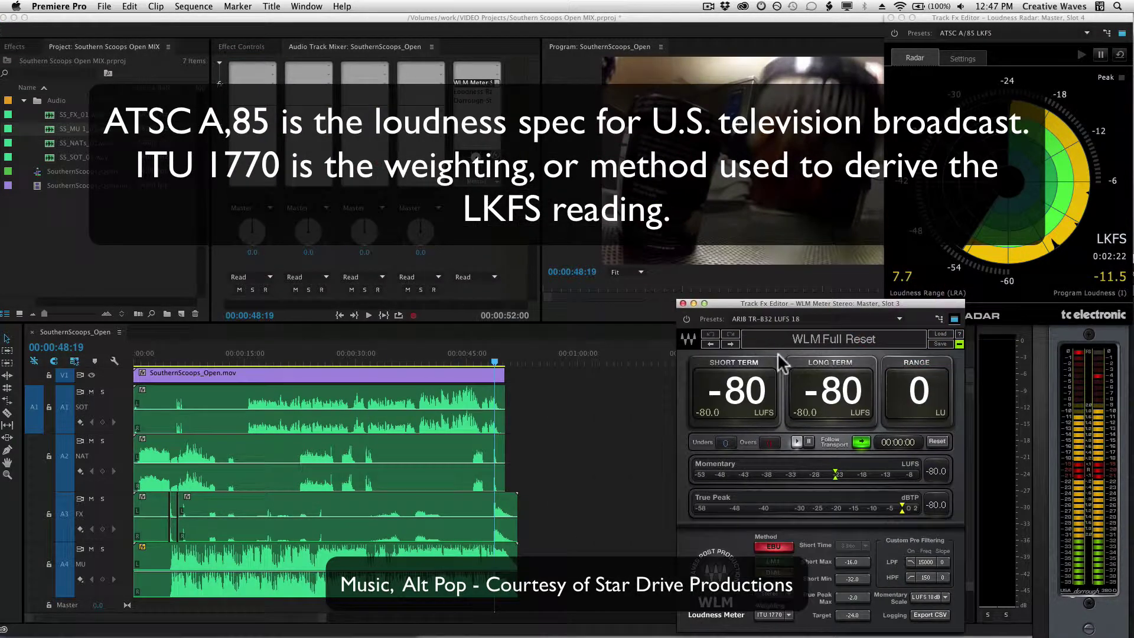
Set the WLM meter to the ATSC A85 2013 preset with ITU 1770 R2LB weighting.
left_click(897, 321)
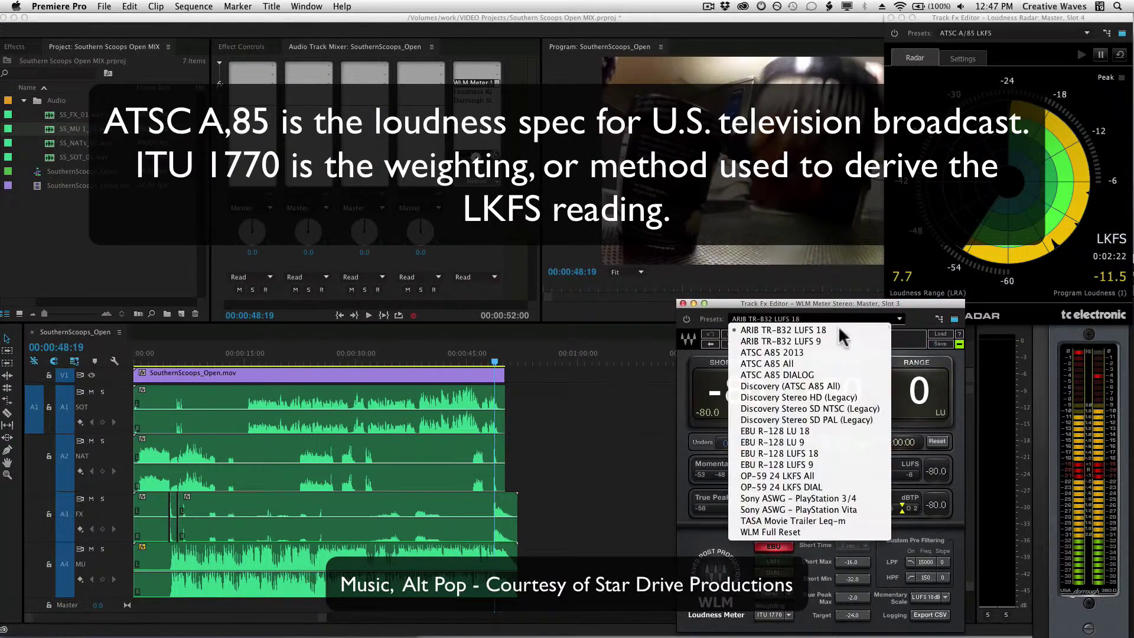
left_click(762, 352)
left_click(788, 615)
left_click(797, 277)
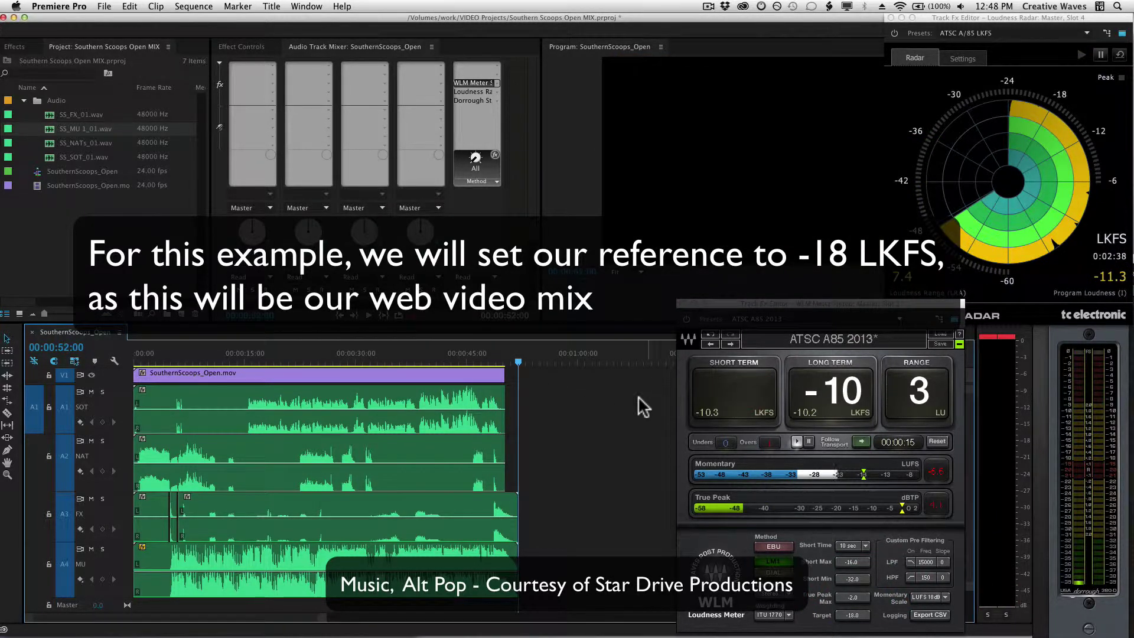
Start playback and insert a Multiband Compressor on the Master track.
key("space")
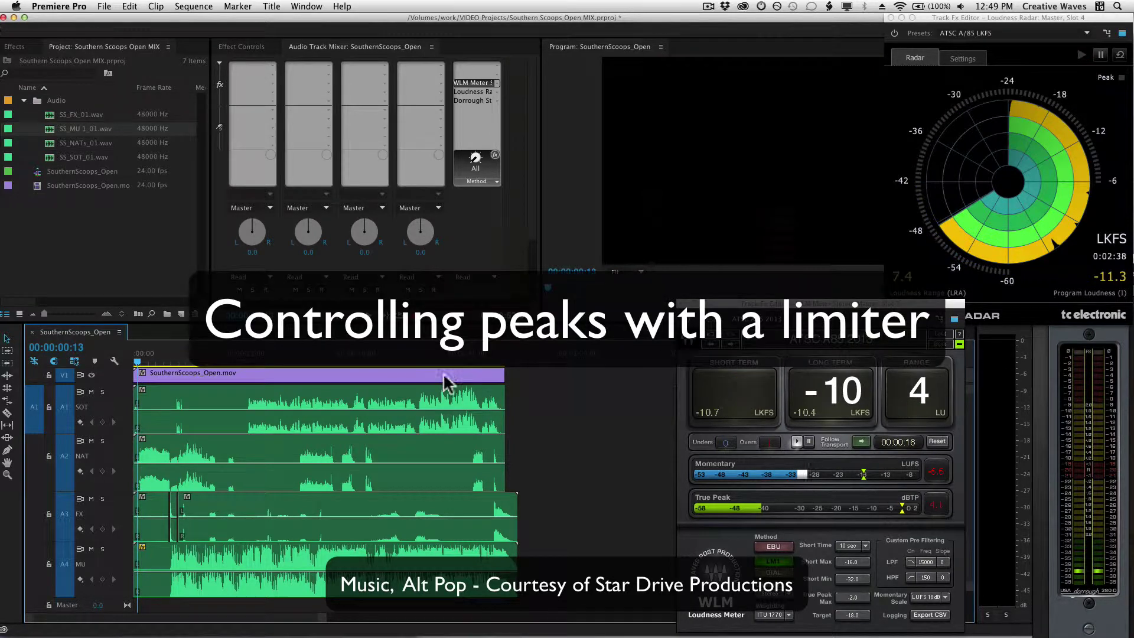
left_click(494, 71)
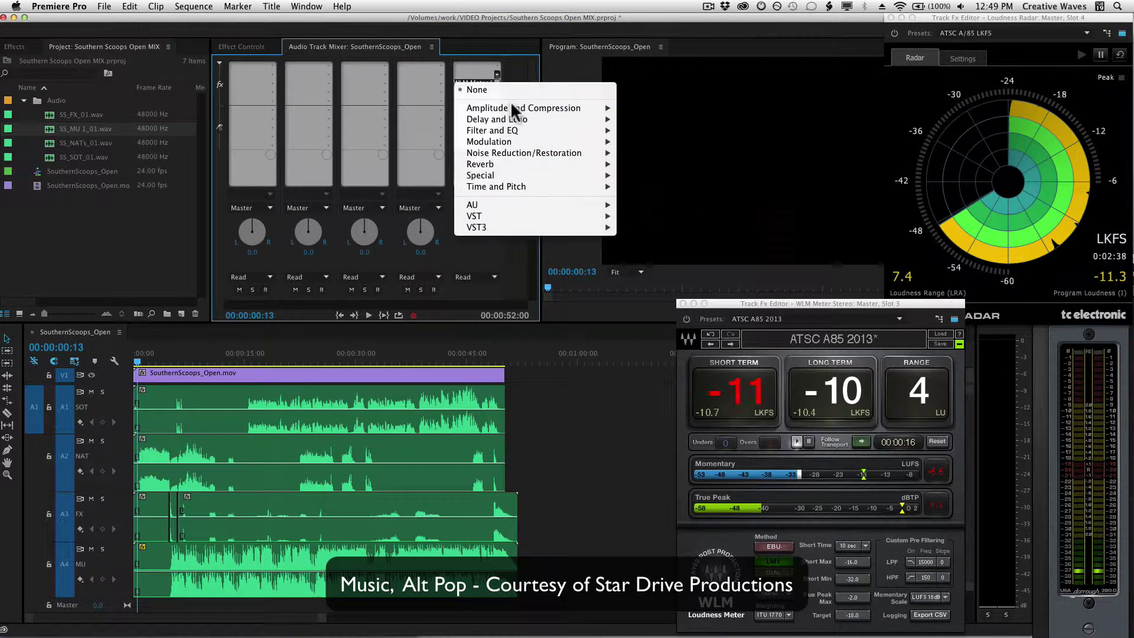
mouse_move(510, 104)
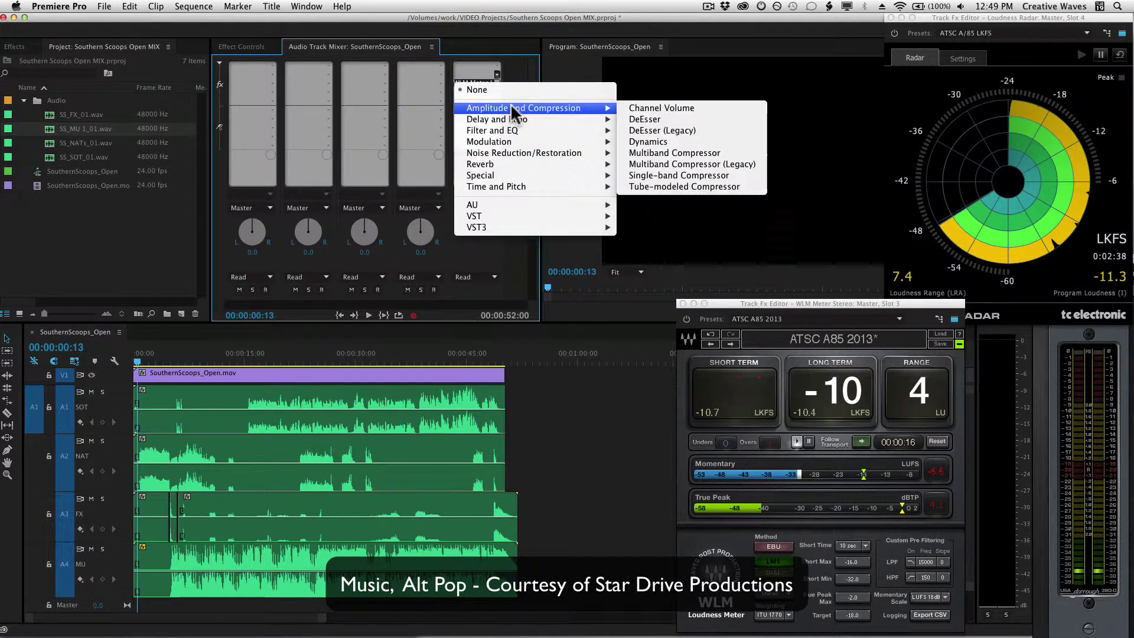
left_click(669, 152)
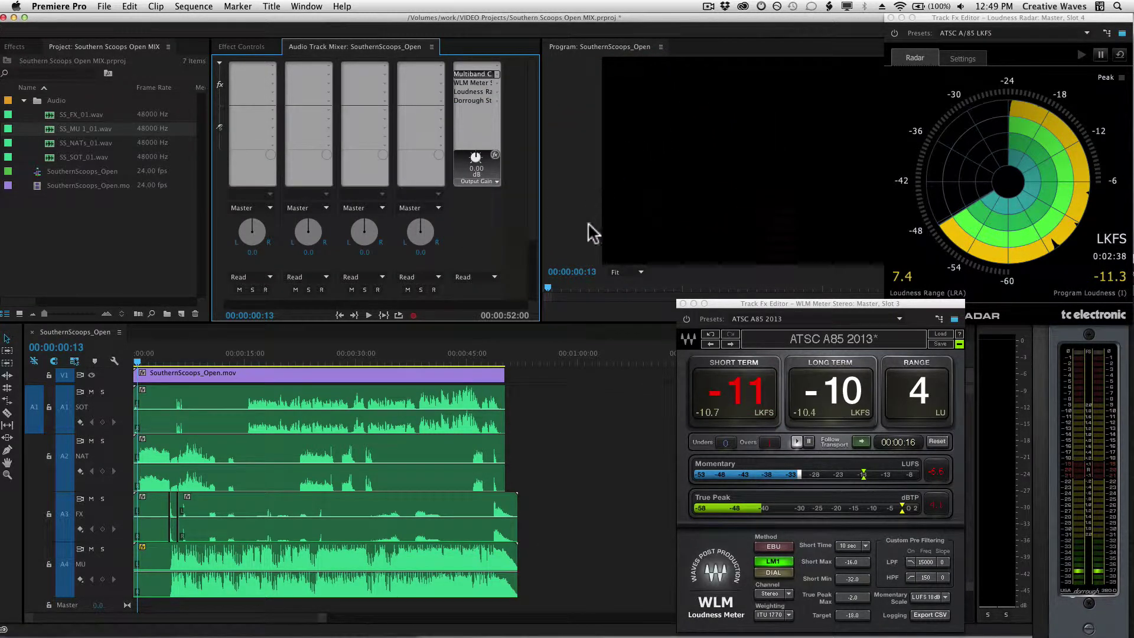
Bypass all four bands of the Master multiband compressor, leaving only its limiter.
double_click(466, 70)
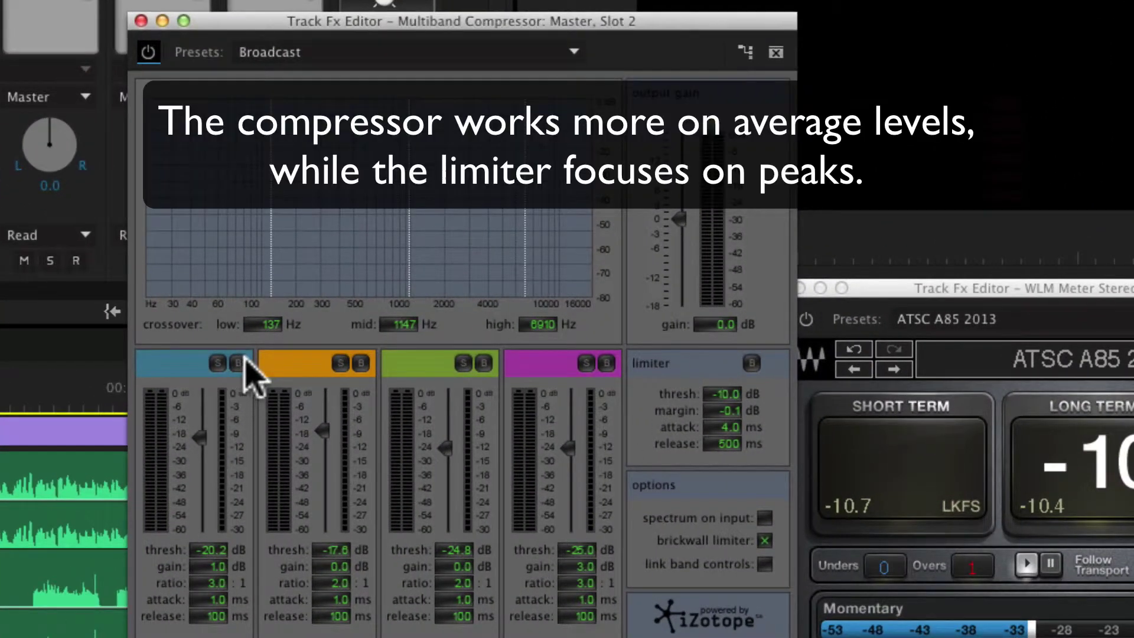
left_click(238, 363)
left_click(360, 363)
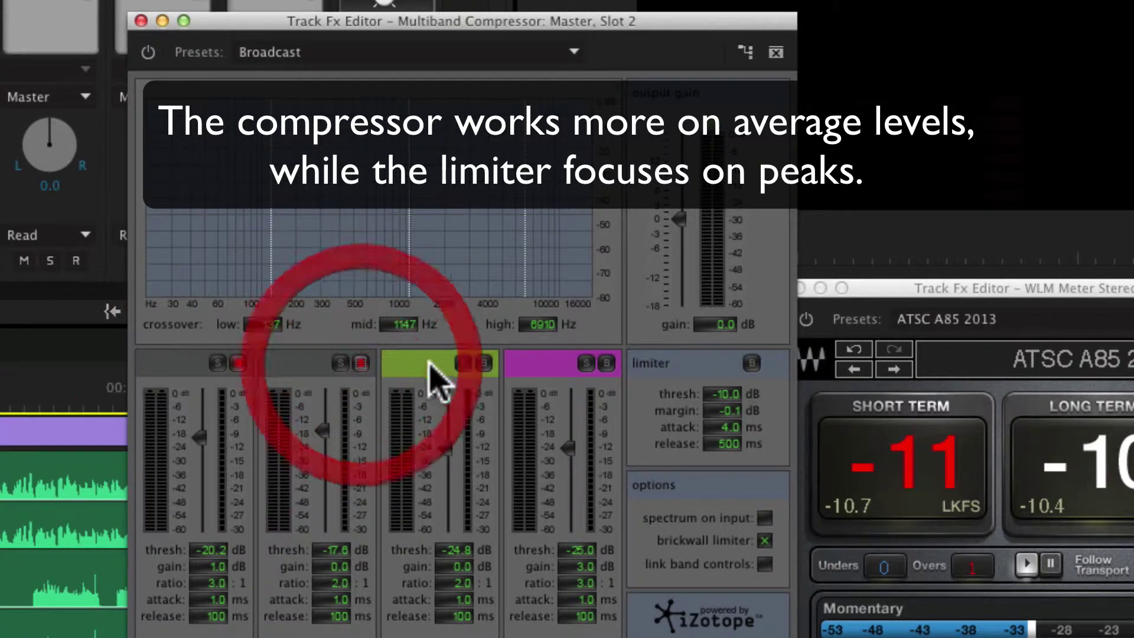
left_click(483, 362)
left_click(607, 363)
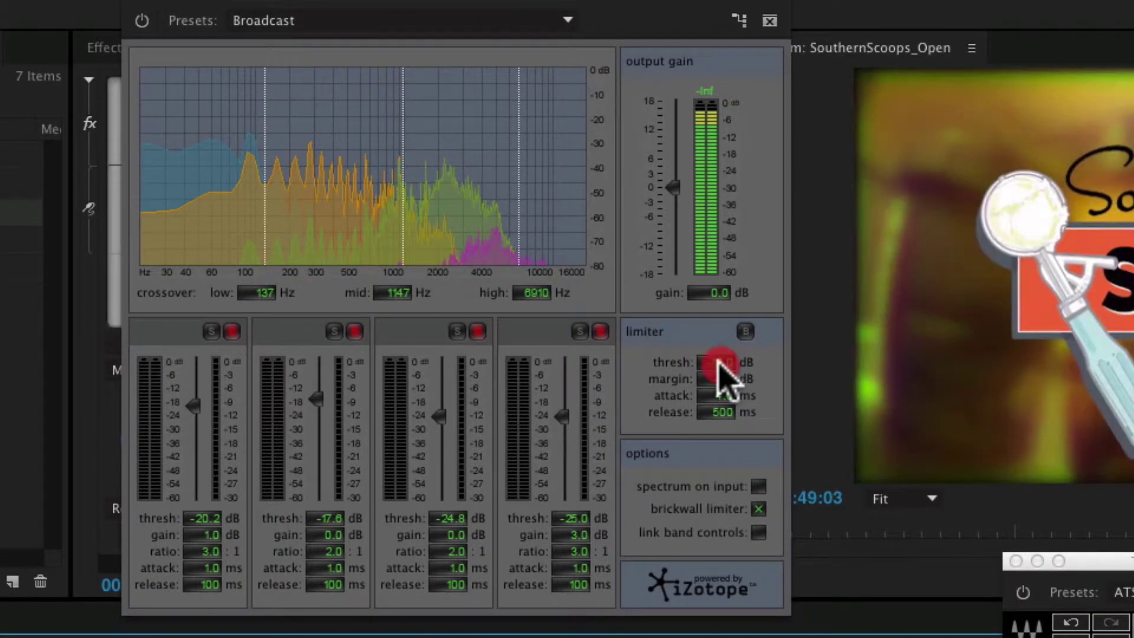
Edit the multiband limiter's threshold and margin values.
left_click(719, 362)
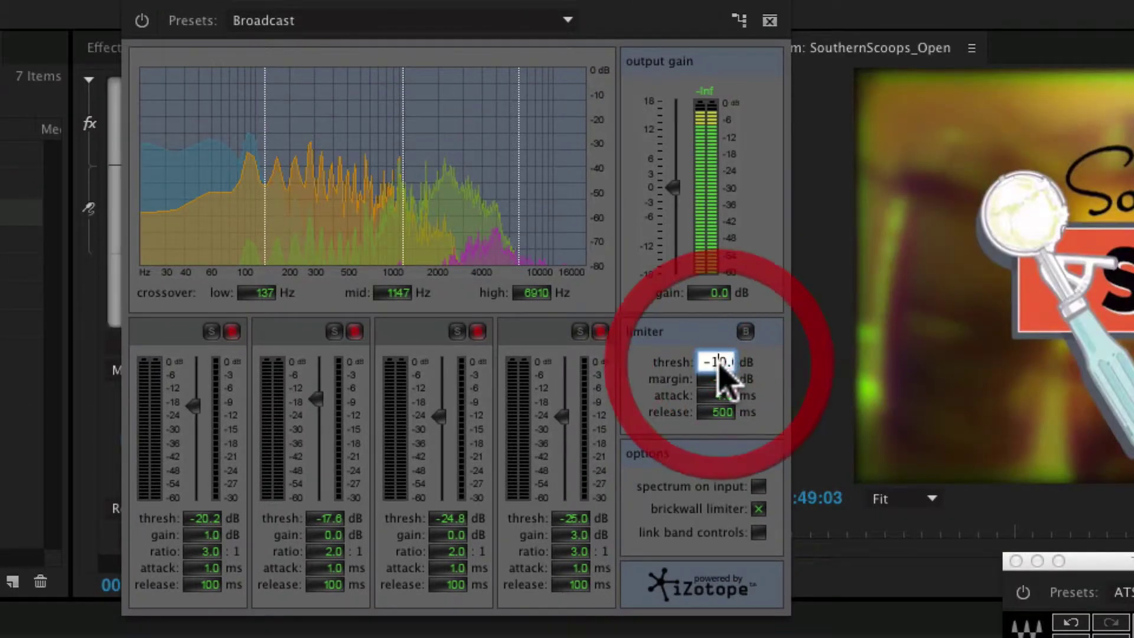
left_click(719, 361)
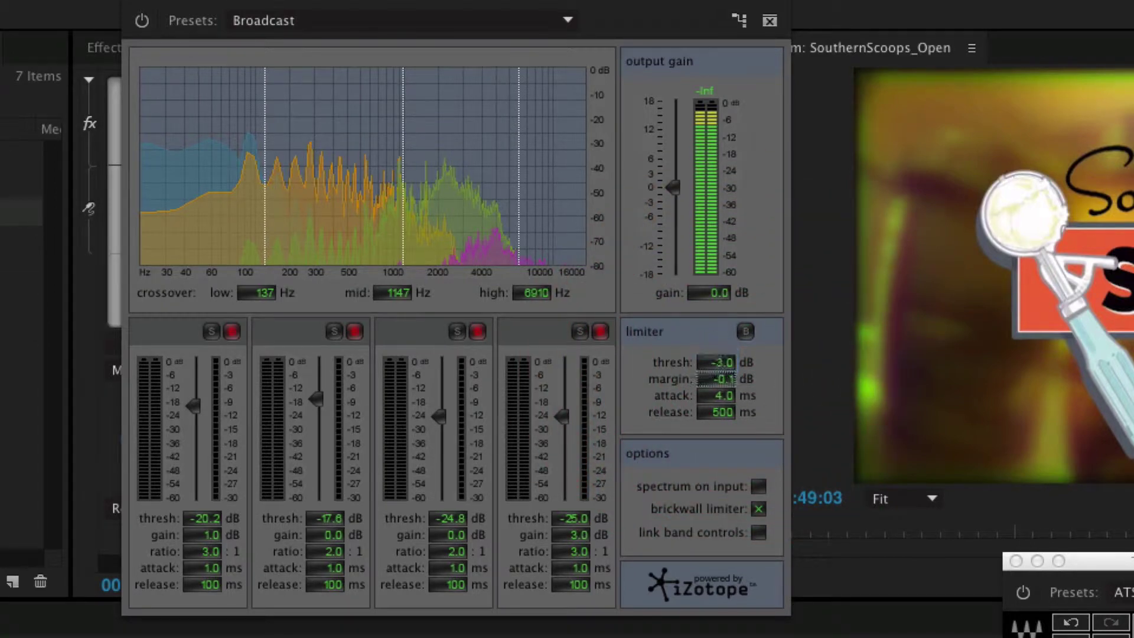
double_click(723, 379)
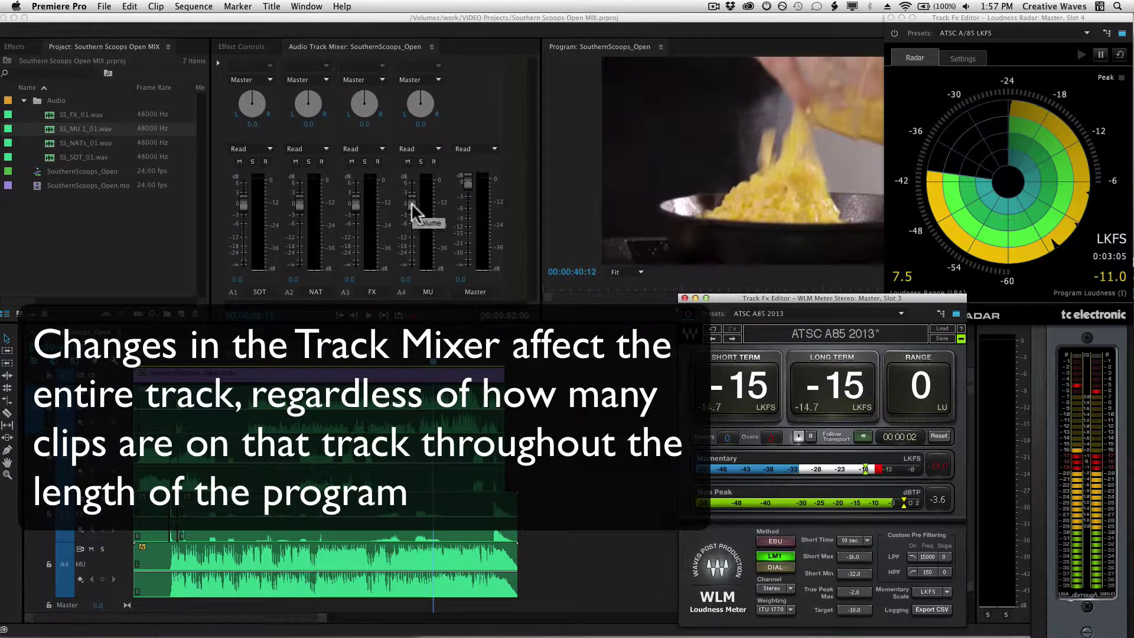
Bring the A4 MU track fader down to -6.2 dB, then move playback to about 00:00:41:05.
left_click_drag(411, 203, 415, 225)
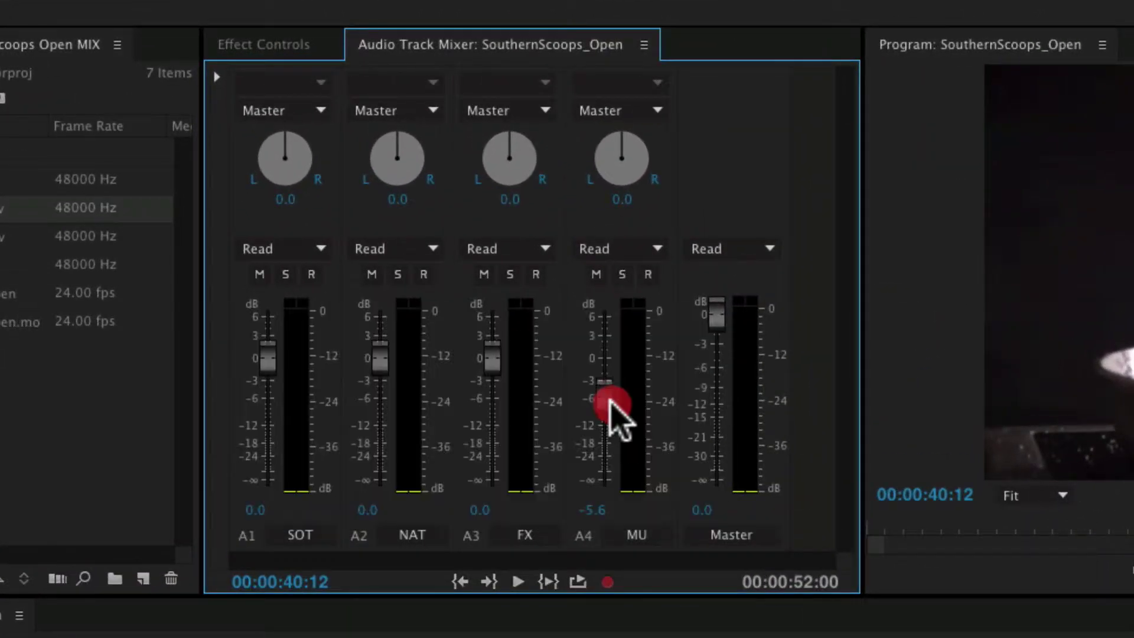
left_click_drag(611, 402, 611, 398)
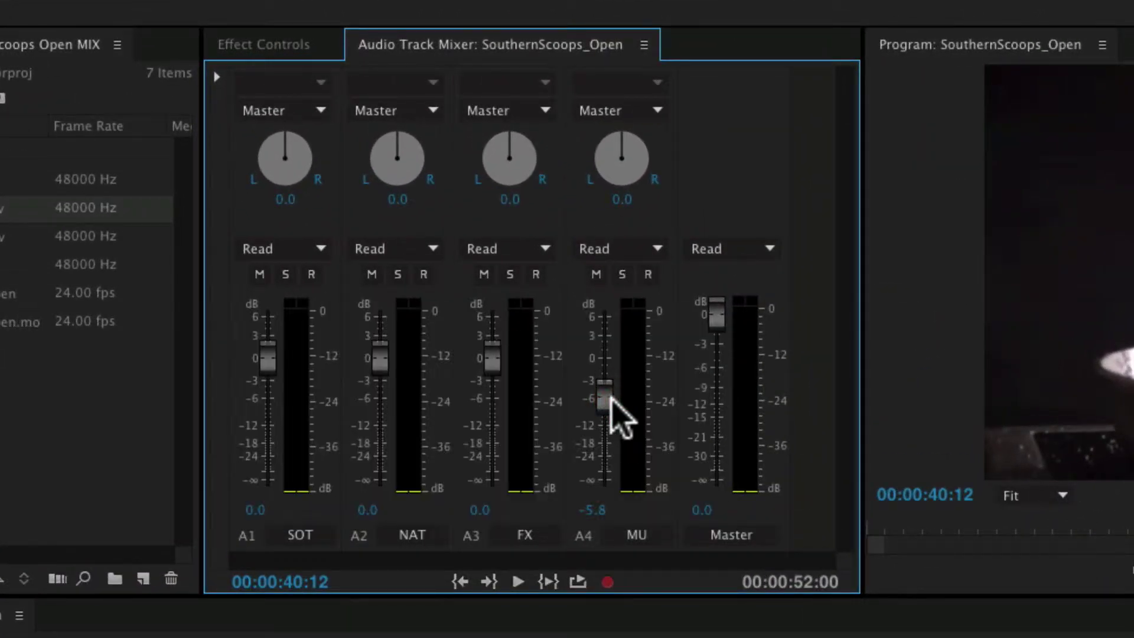
left_click(610, 402)
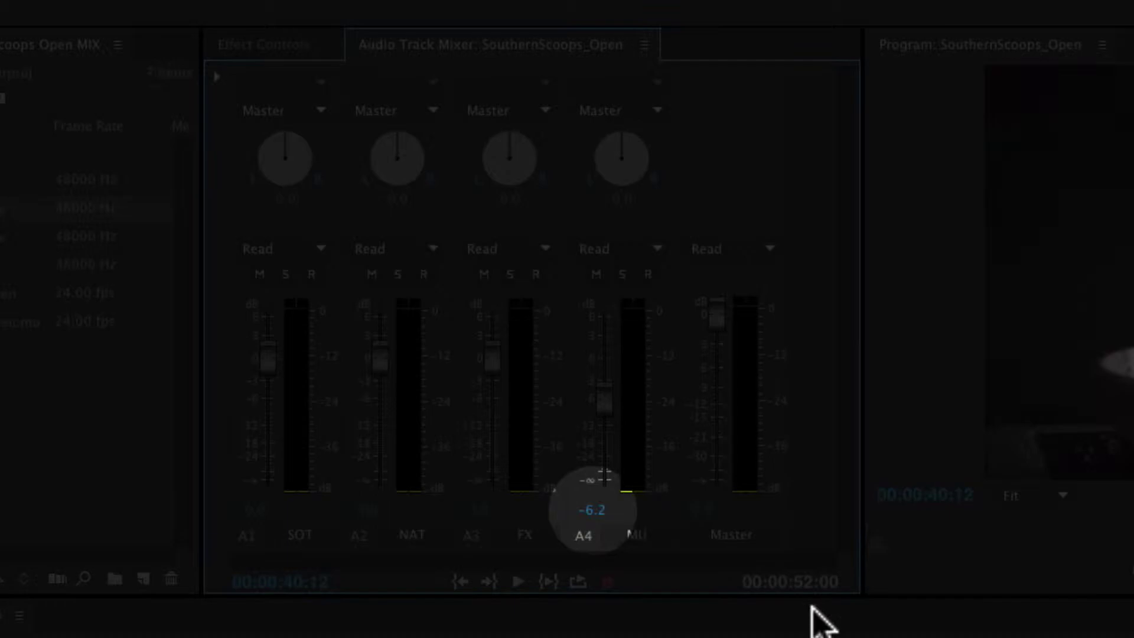
left_click(443, 362)
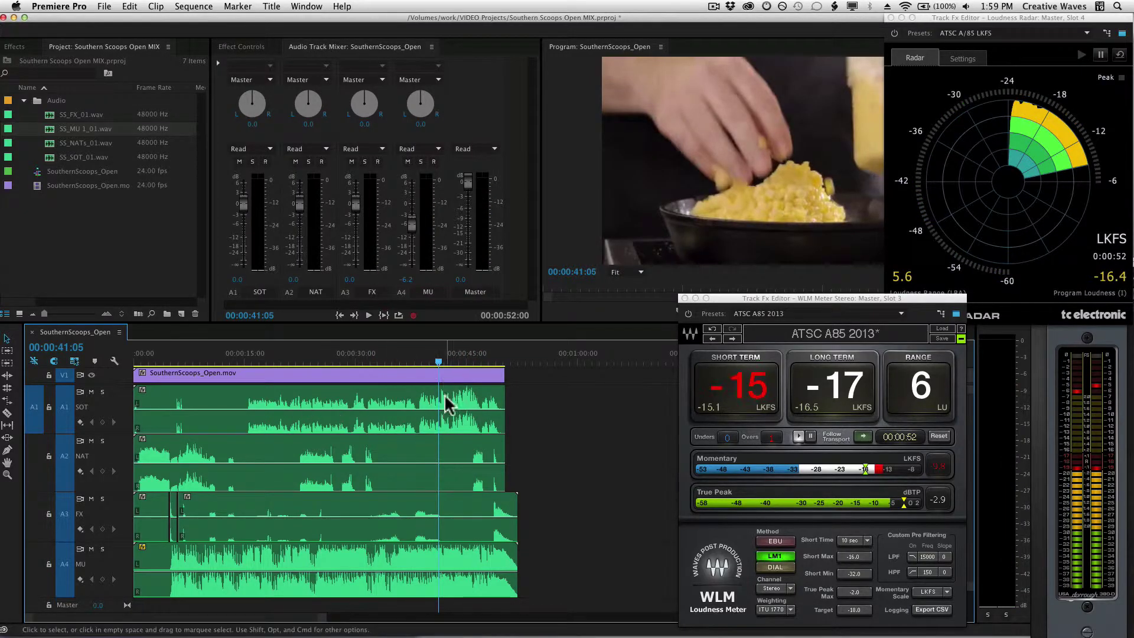
Razor-cut the SOT clip on A1 at the start and end of the marked range.
left_click(417, 363)
left_click(7, 417)
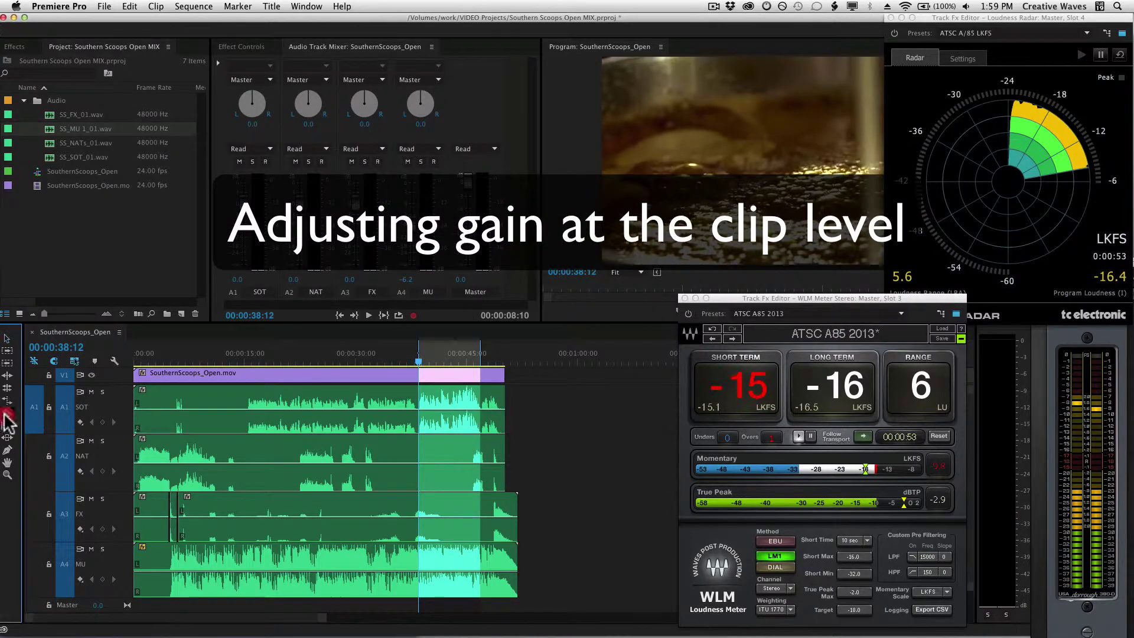
left_click(418, 413)
left_click(480, 407)
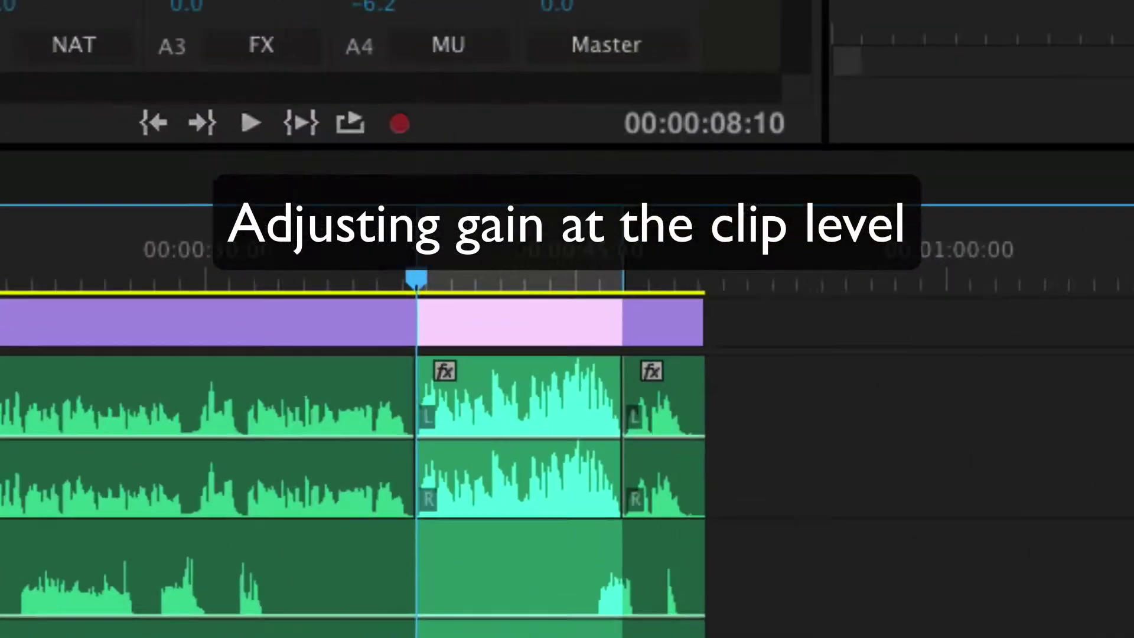
Lower the cut-out SOT section's volume and raise the earlier section to about 1.24 dB.
left_click_drag(491, 441, 551, 475)
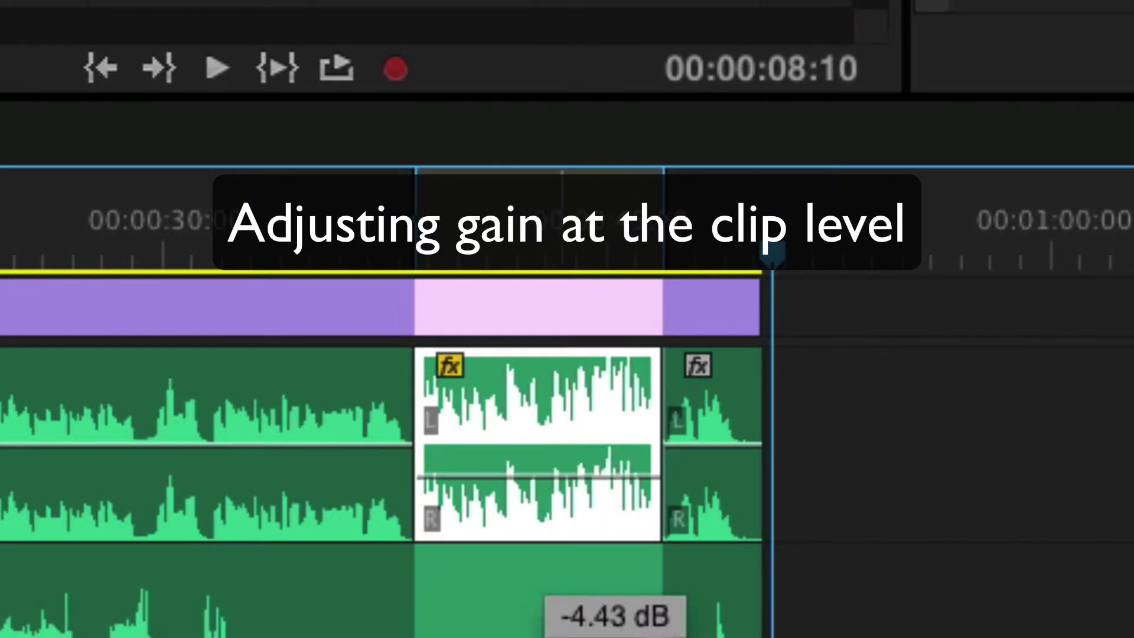
left_click(222, 420)
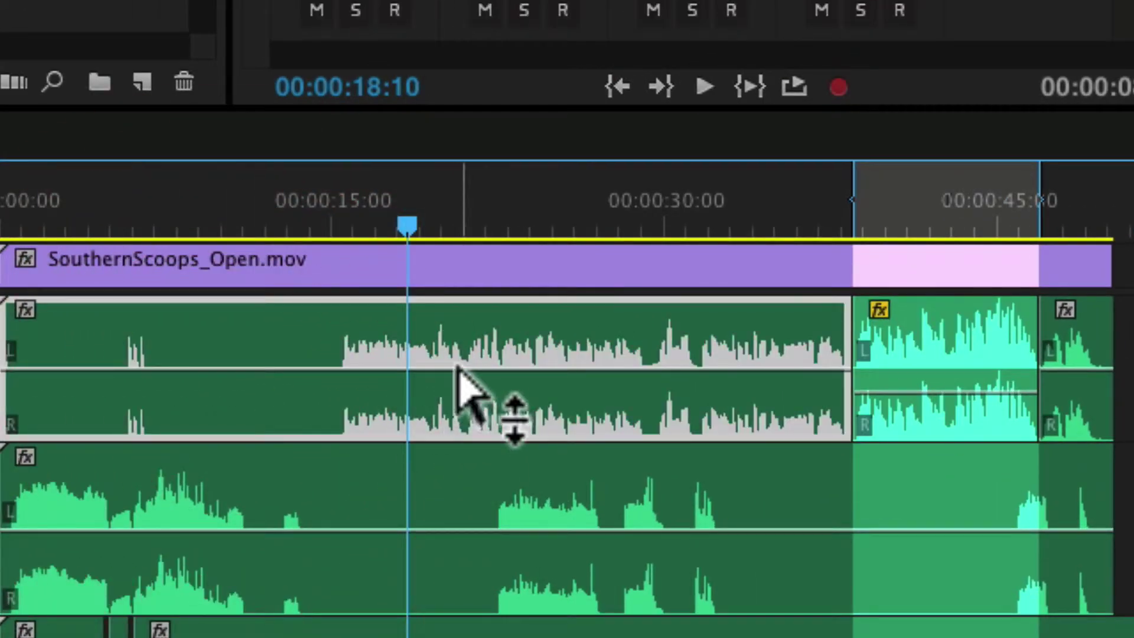
left_click_drag(458, 369, 459, 358)
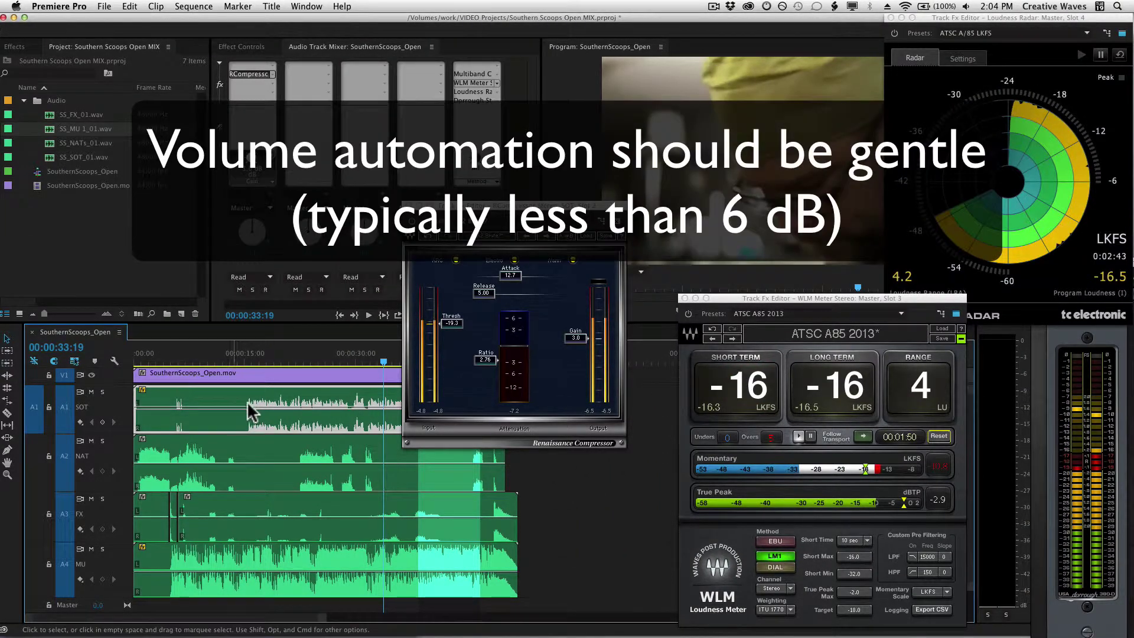
Add two MU clip volume keyframes near 00:00:15 and pull the second down about 5 dB.
left_click(249, 360)
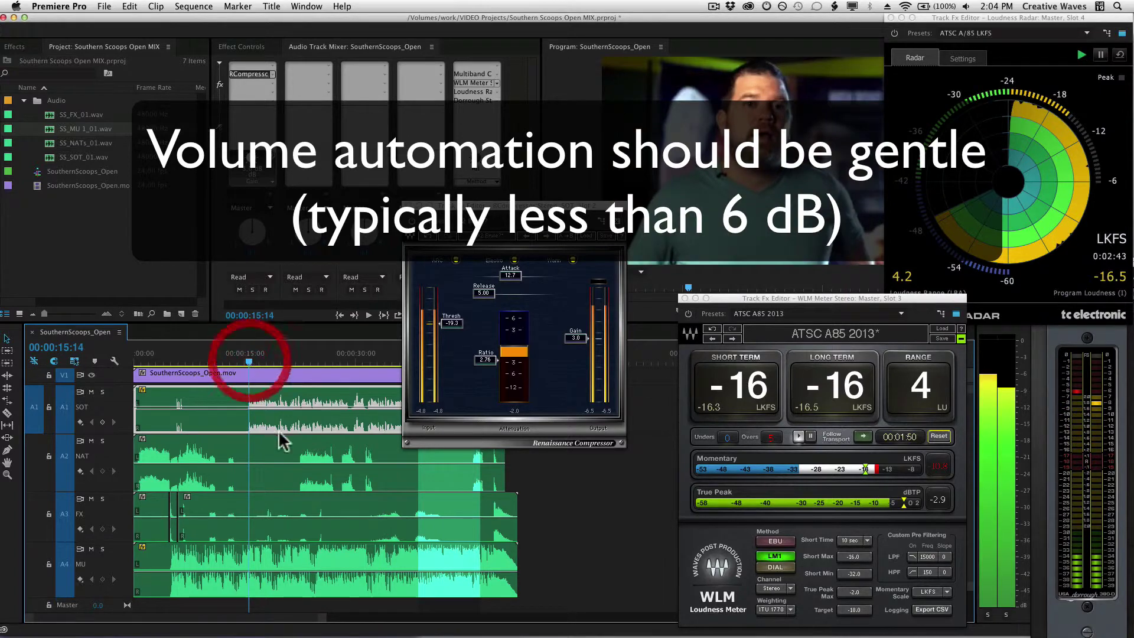
scroll(317, 505, "right", 6)
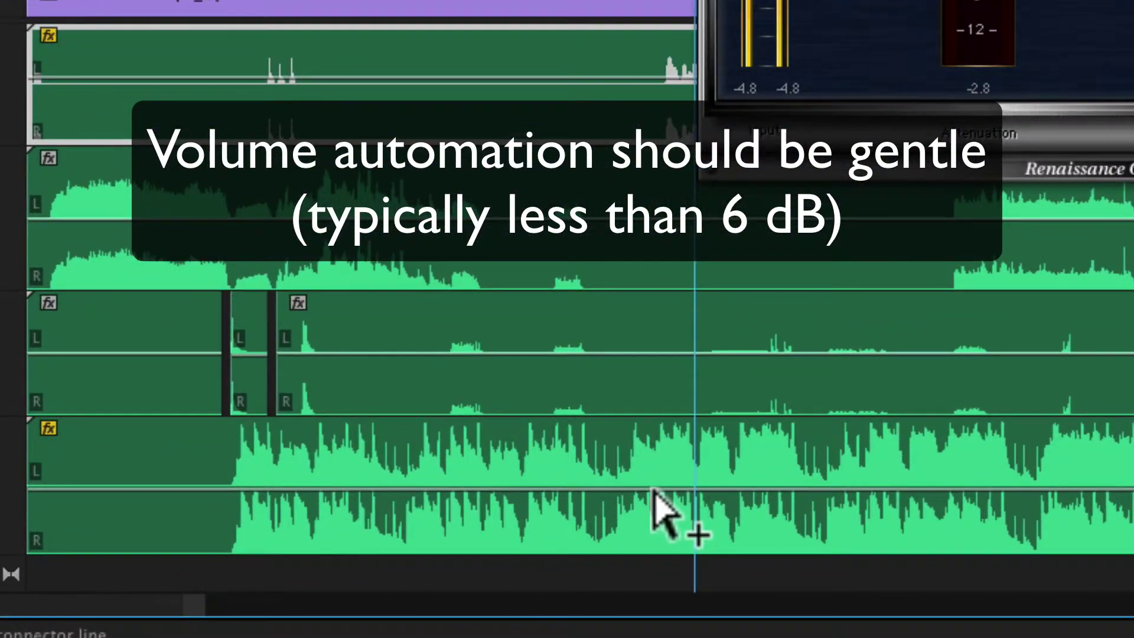
left_click(372, 569)
left_click(680, 492, "ctrl")
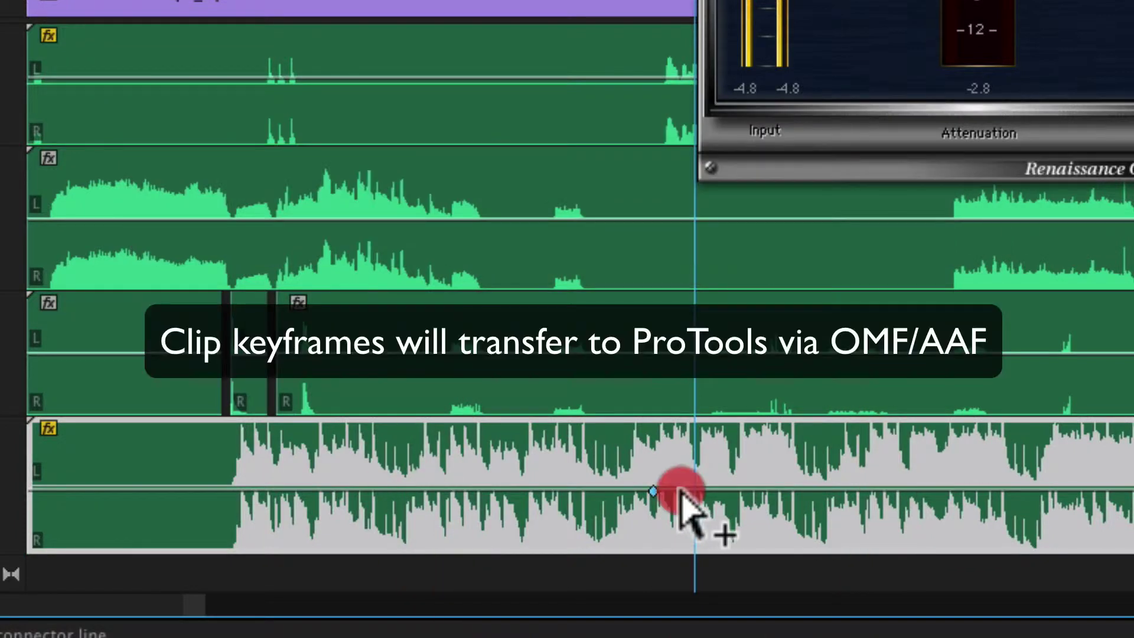
mouse_move(680, 491)
left_mouse_down()
mouse_move(655, 512)
mouse_move(679, 509)
left_mouse_up()
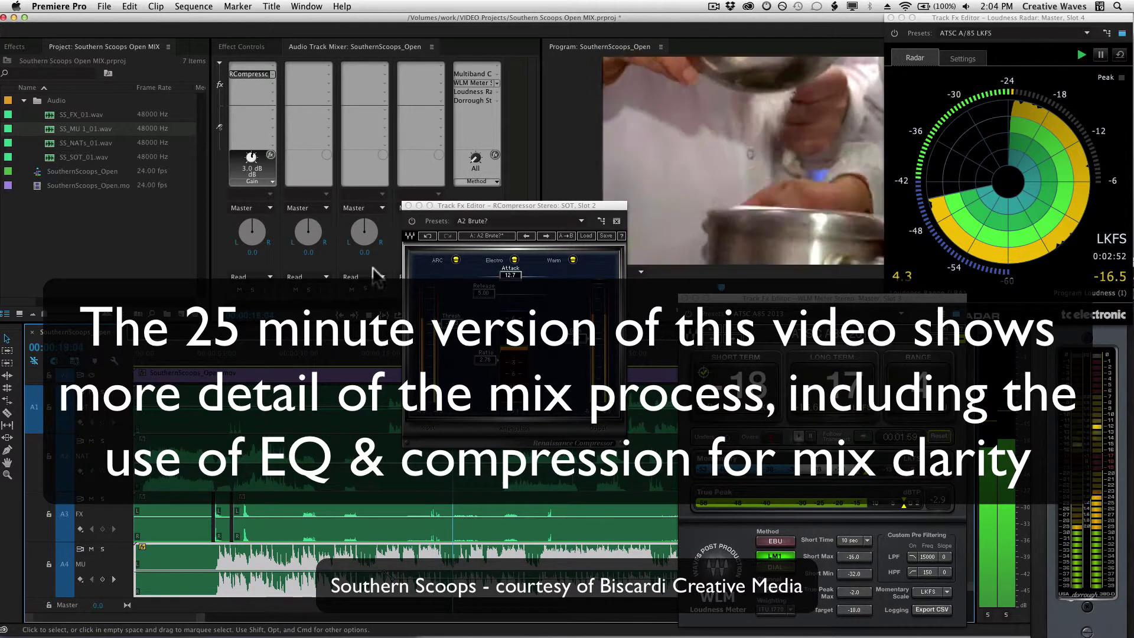
Close the RCompressor window, check the Master multiband compressor during playback at -18 LKFS, then close it.
left_click(408, 205)
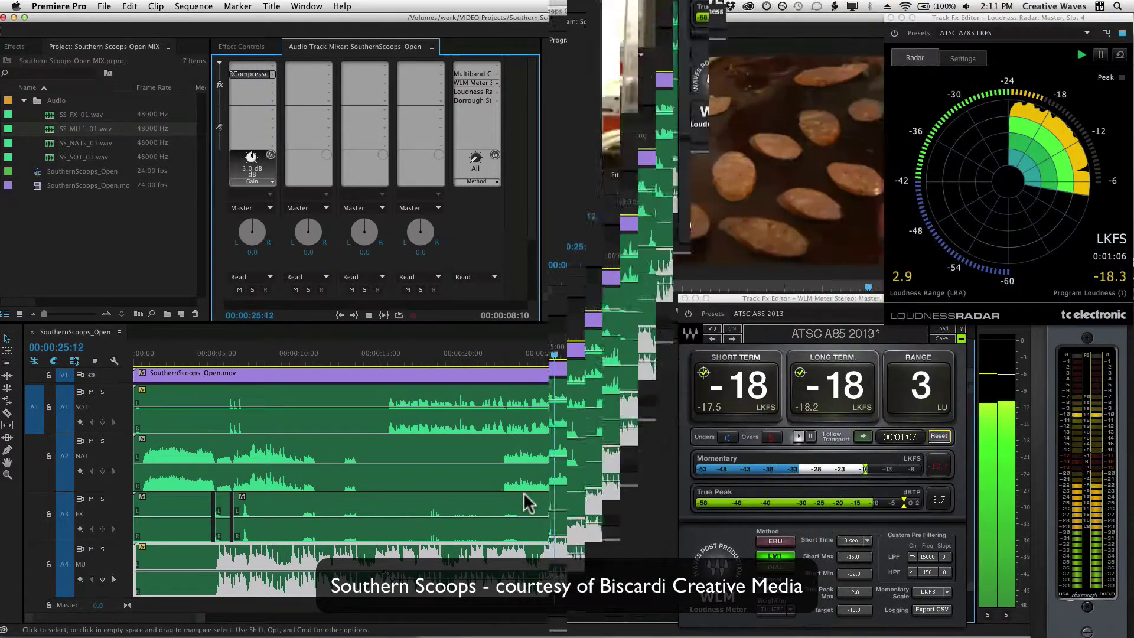
double_click(476, 72)
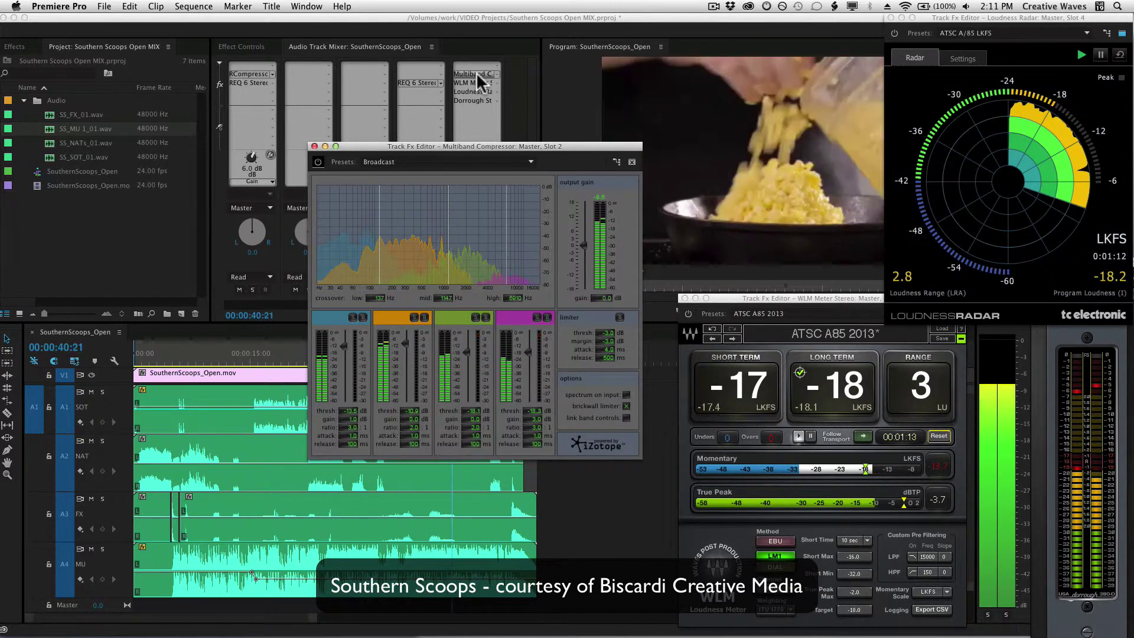
left_click(476, 72)
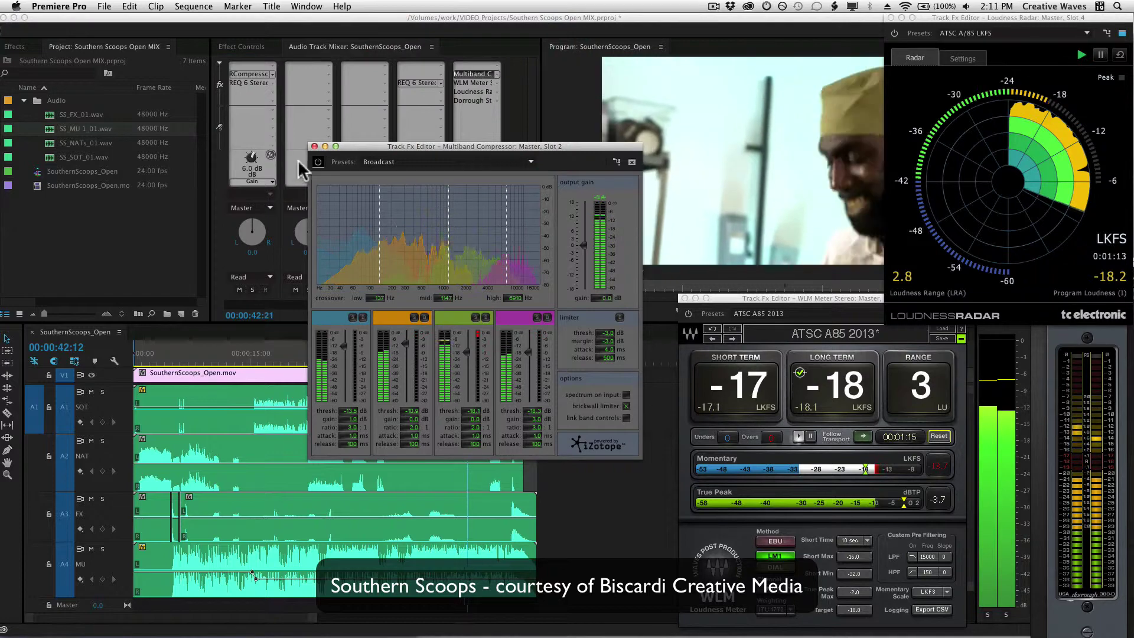
left_click(314, 146)
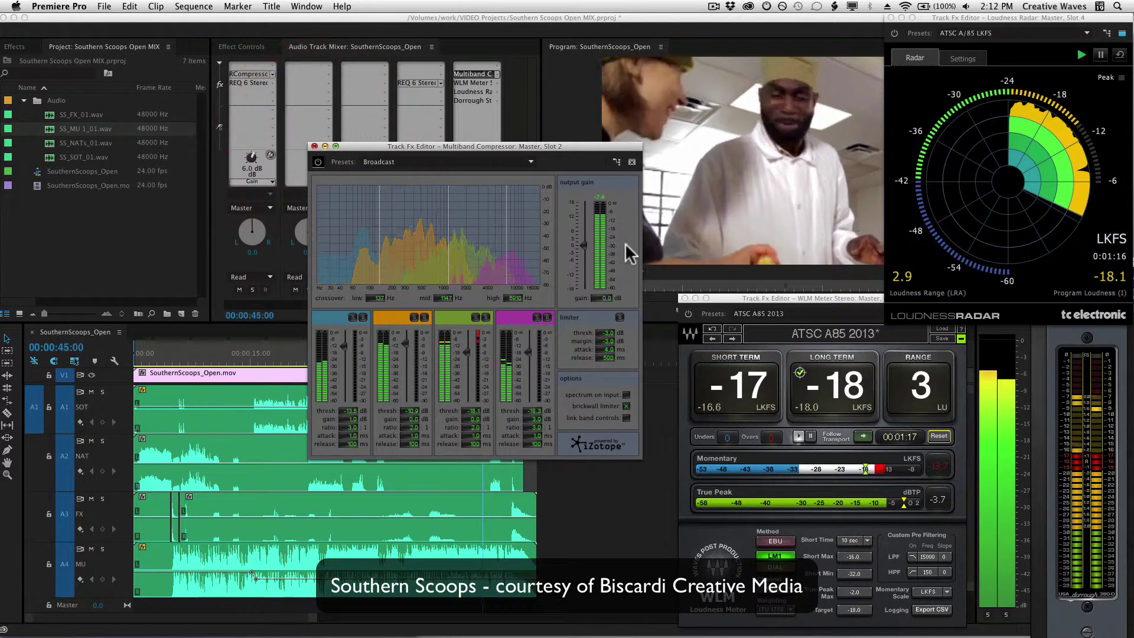